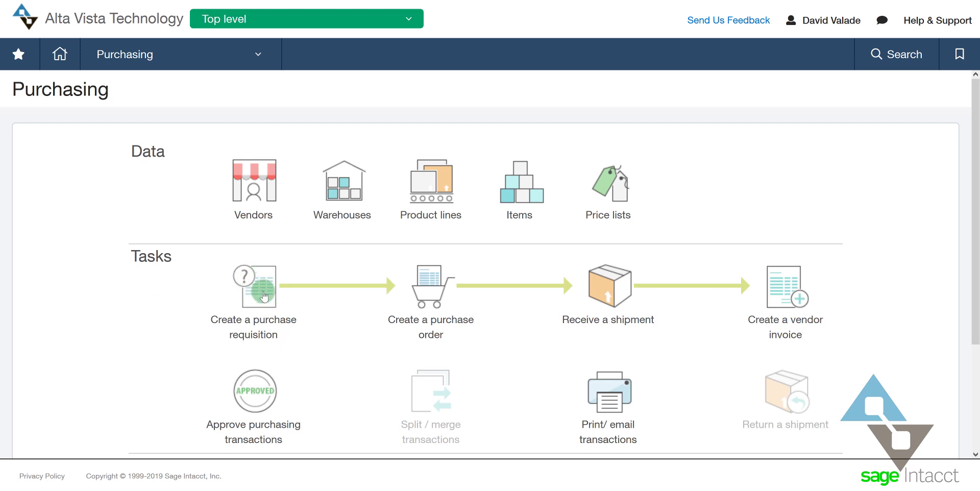
- Create a purchase requisition for the vendor Sandcastles, Inc, keeping the default date
{"action": "left_click", "coordinate": [264, 296]}
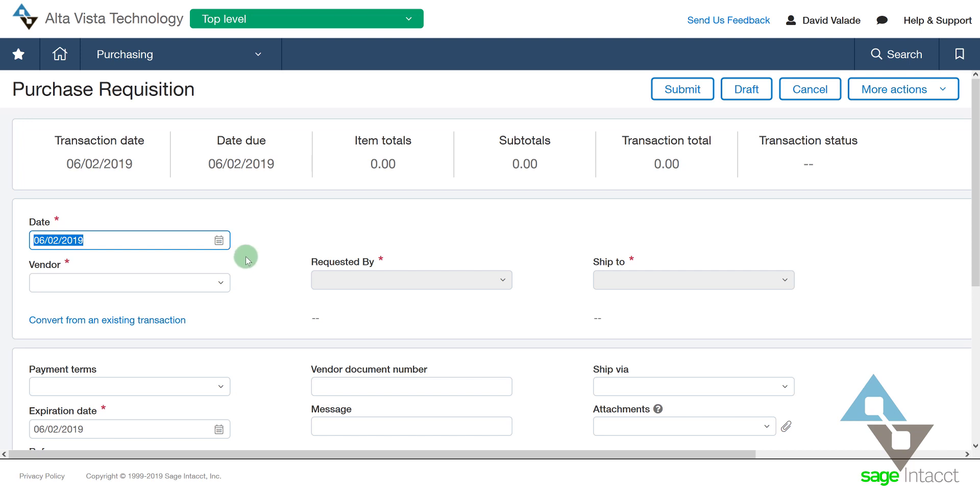
{"action": "key", "text": "Tab"}
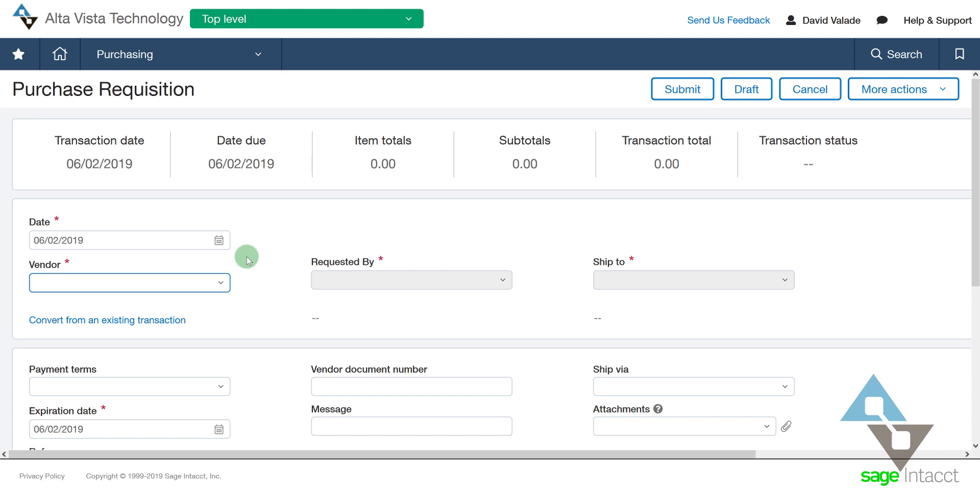
{"action": "type", "text": "ve"}
{"action": "key", "text": "Return"}
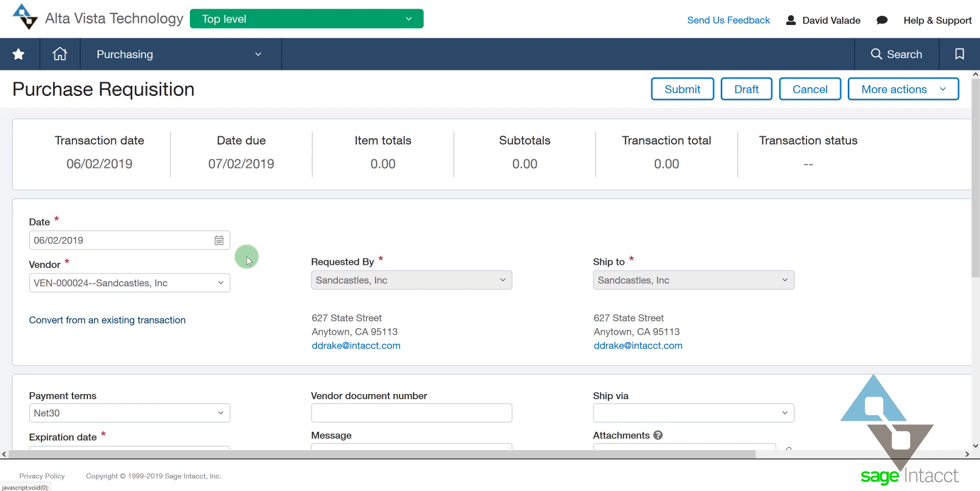
- Choose Building & Improvements as the item of the requisition's first entry
{"action": "scroll", "coordinate": [477, 287], "scroll_direction": "down", "scroll_amount": 3}
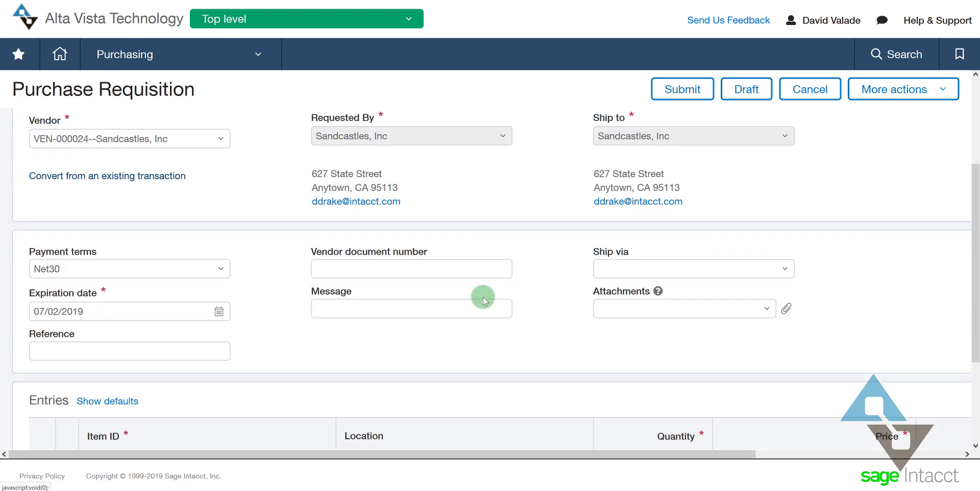
{"action": "scroll", "coordinate": [483, 296], "scroll_direction": "down", "scroll_amount": 2}
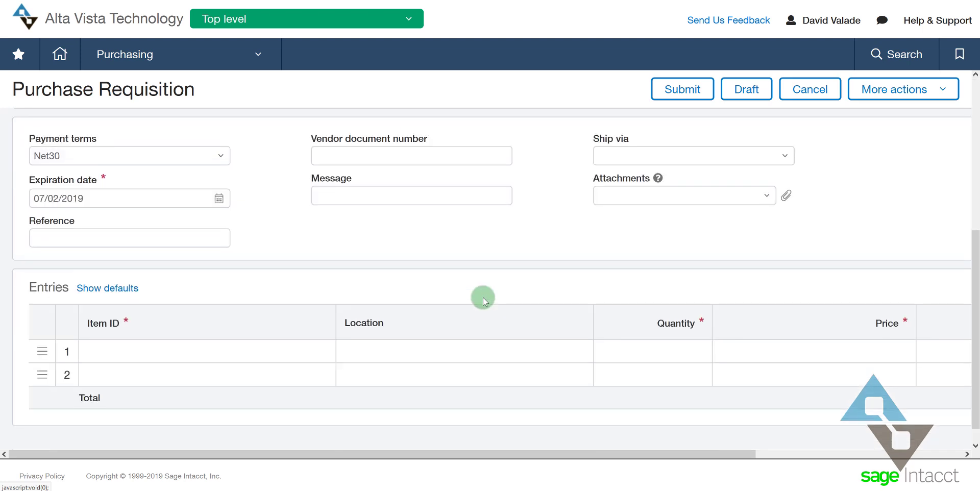
{"action": "left_click", "coordinate": [148, 358]}
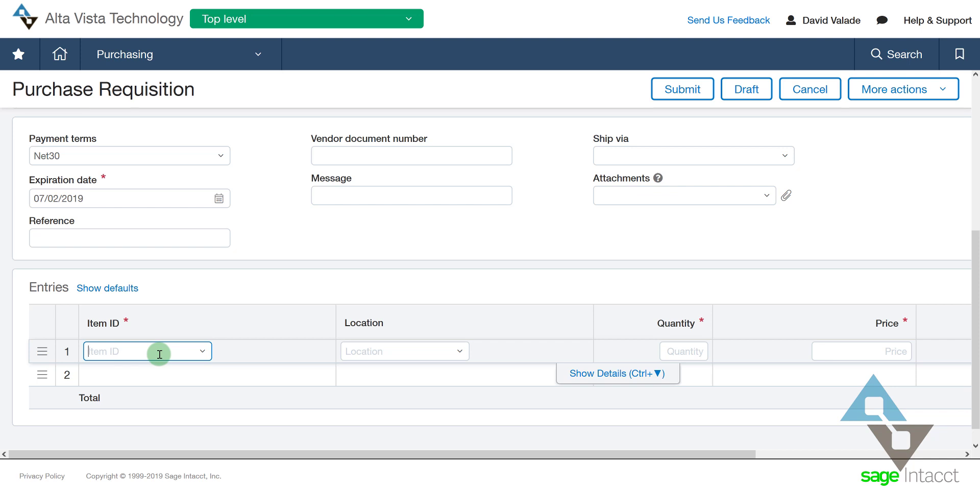
{"action": "type", "text": "Building & Improvements"}
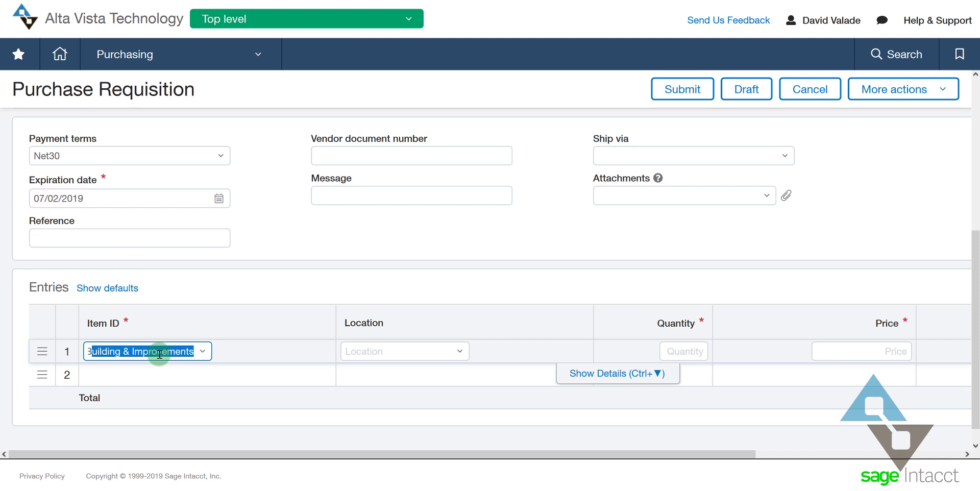
{"action": "key", "text": "Tab"}
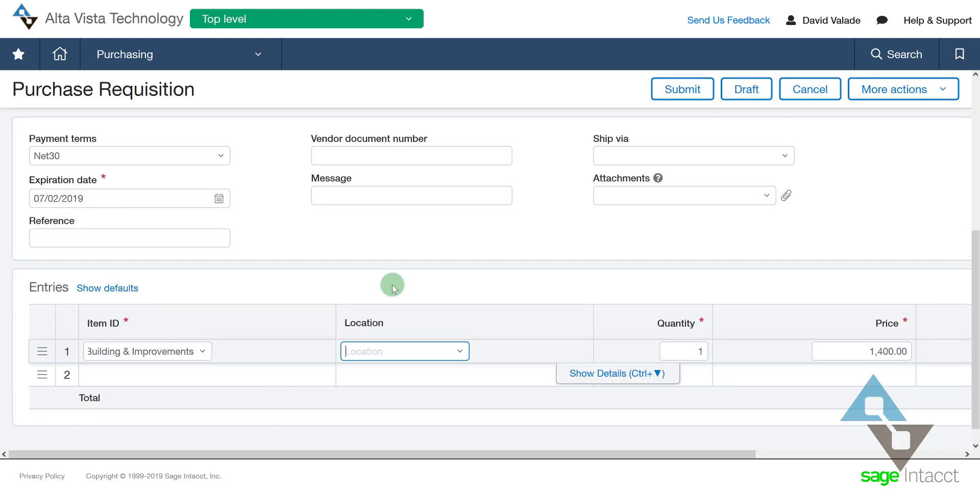
- Set the first entry's location to 10--Texas #10 and its price to 1,450, keeping the default quantity
{"action": "key", "text": "ctrl+minus"}
{"action": "key", "text": "ctrl+minus"}
{"action": "key", "text": "ctrl+minus"}
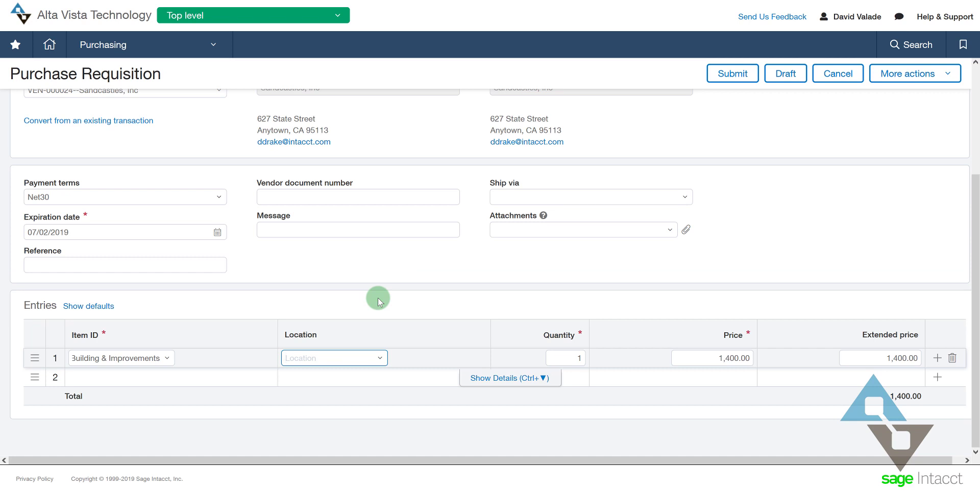
{"action": "type", "text": "10--Texas #10"}
{"action": "key", "text": "Tab"}
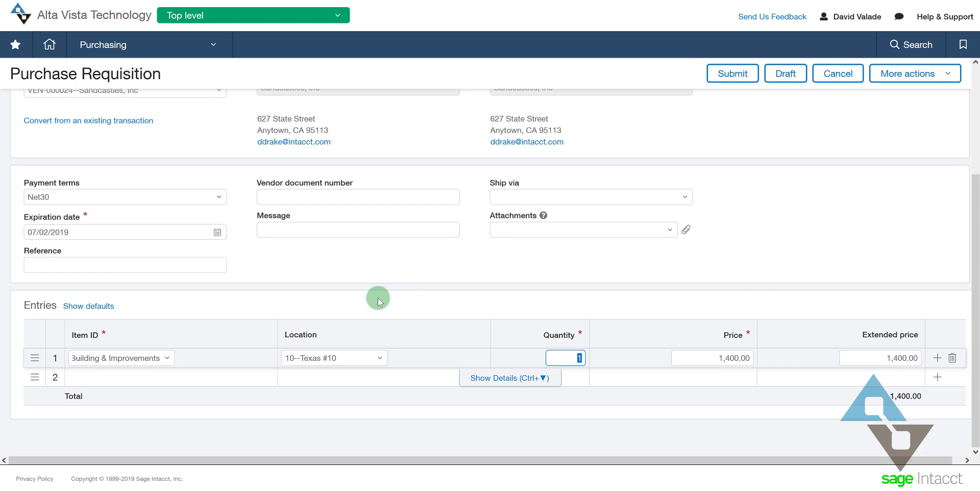
{"action": "key", "text": "Tab"}
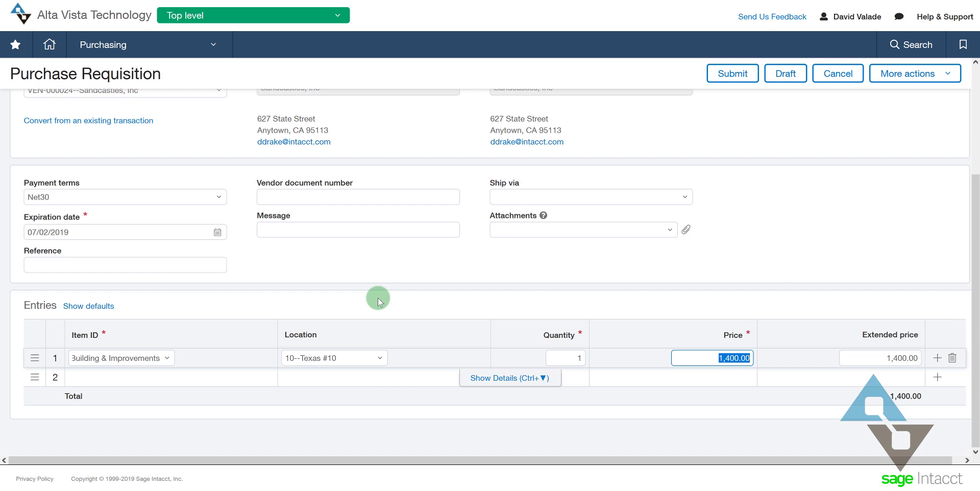
{"action": "type", "text": "1450"}
{"action": "key", "text": "Tab"}
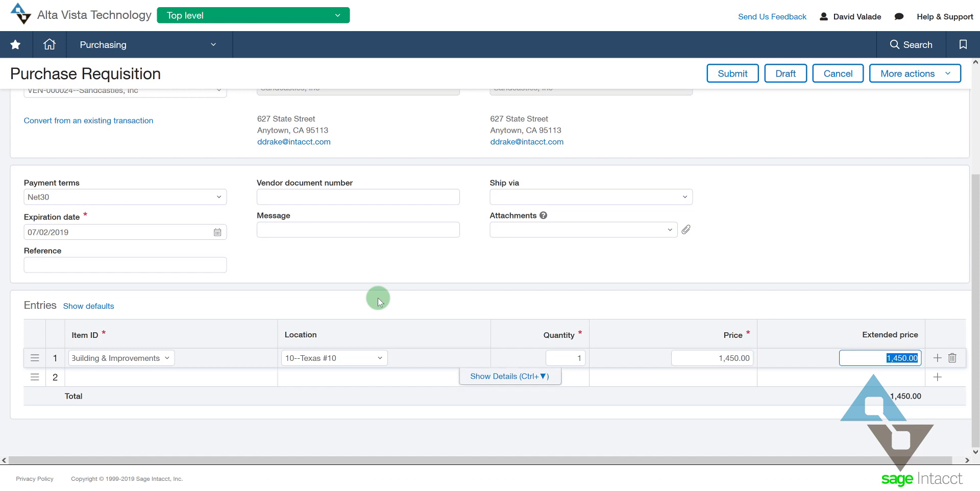
{"action": "key", "text": "Tab"}
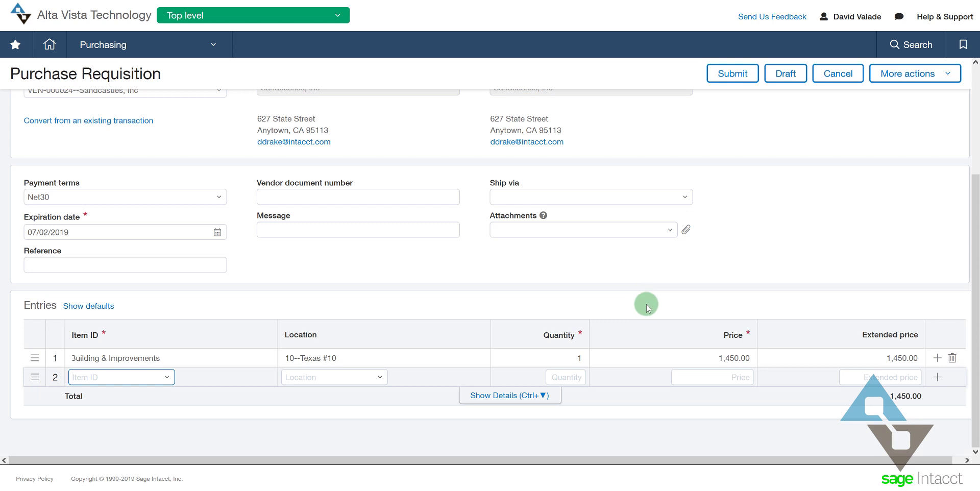
- Submit the completed purchase requisition
{"action": "scroll", "coordinate": [645, 306], "scroll_direction": "up", "scroll_amount": 3}
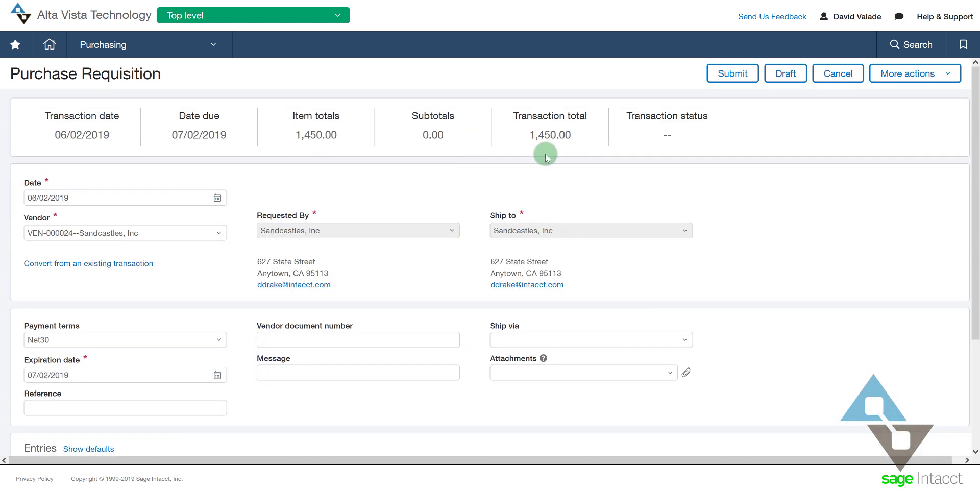
{"action": "left_click", "coordinate": [731, 84]}
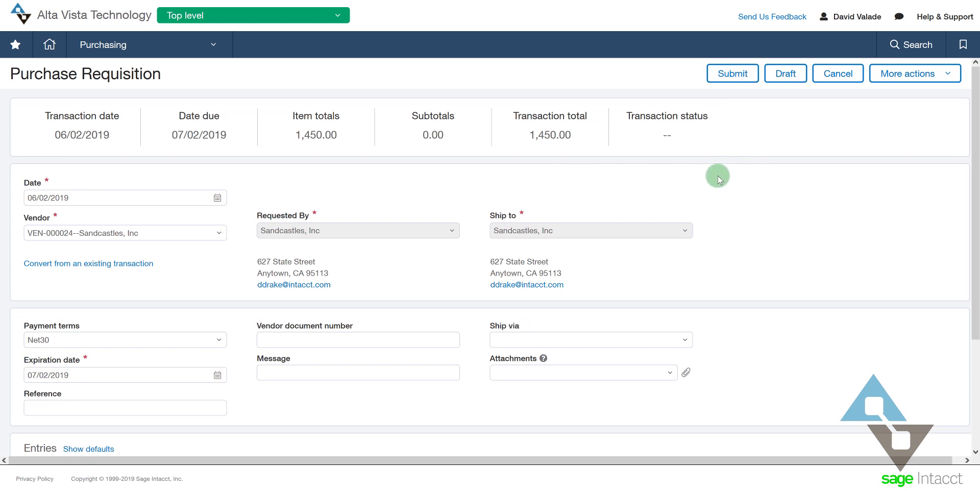
{"action": "left_click", "coordinate": [728, 83]}
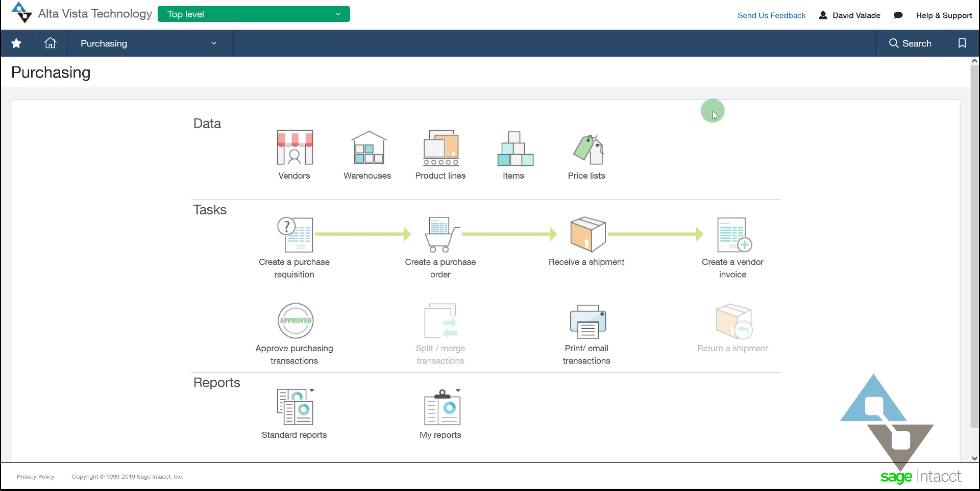
- Create another purchase requisition for the vendor Sandcastles, Inc, keeping the default date
{"action": "left_click", "coordinate": [299, 247]}
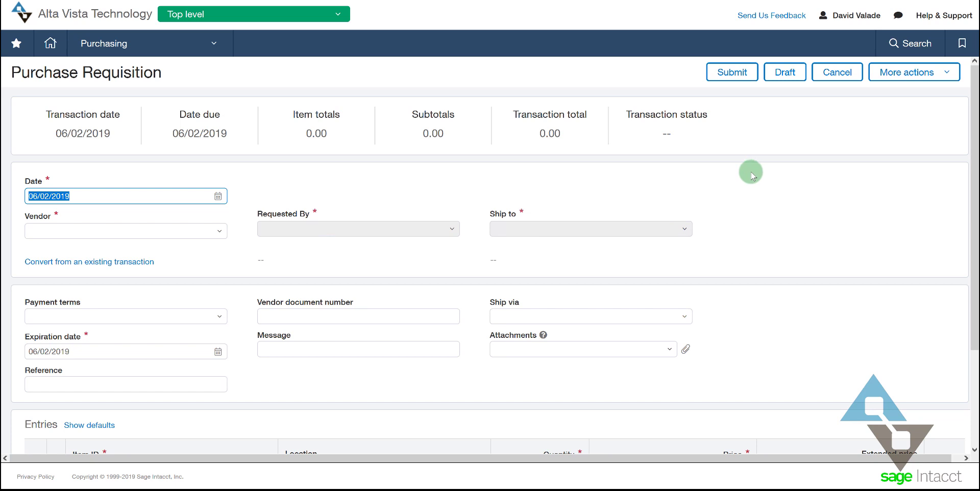
{"action": "key", "text": "Tab"}
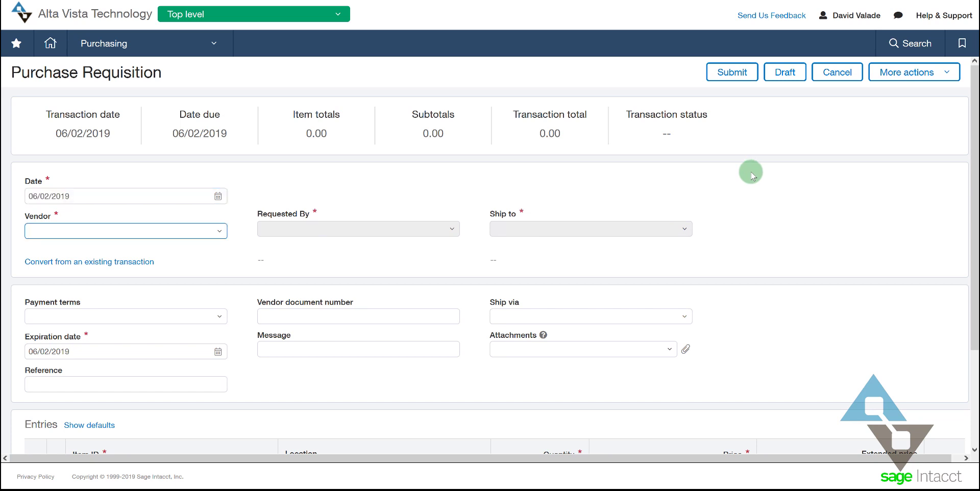
{"action": "type", "text": "sa"}
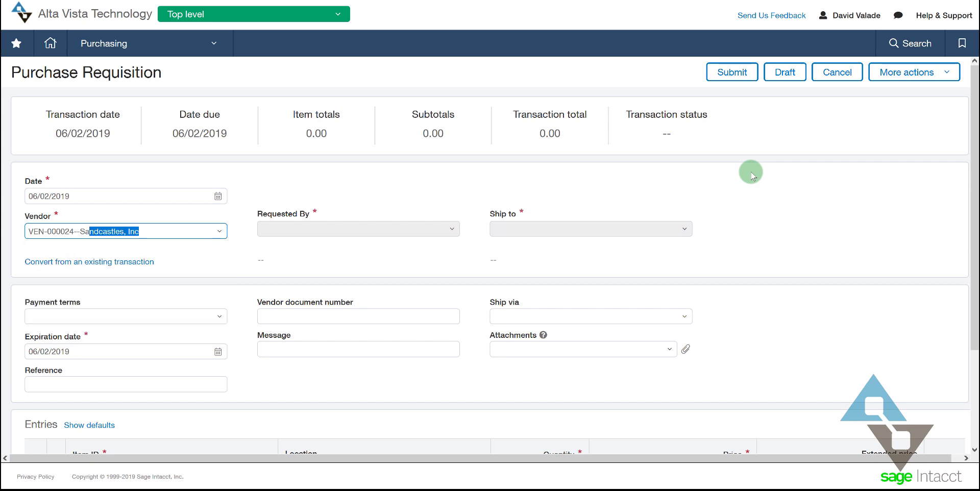
{"action": "key", "text": "Tab"}
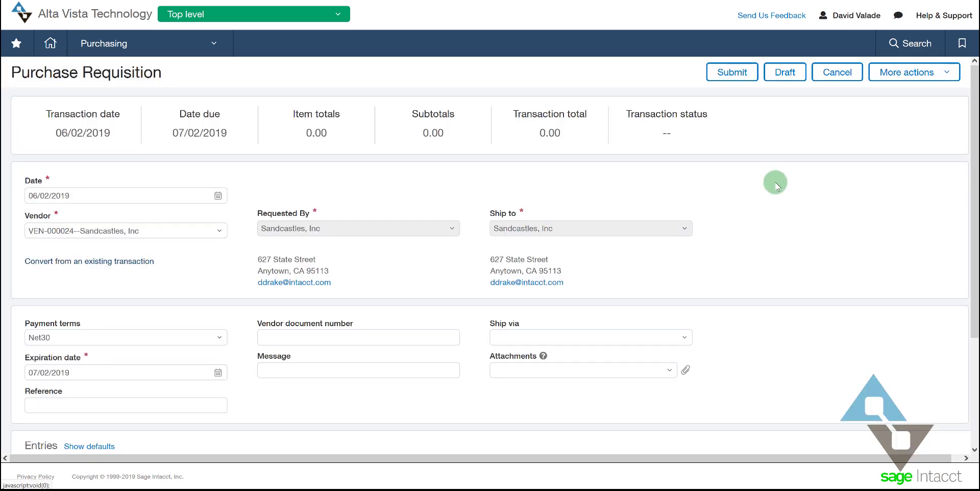
- Add a Building & Improvements entry at location 10--Texas #10 with the default quantity and price, and submit the requisition
{"action": "scroll", "coordinate": [580, 190], "scroll_direction": "down", "scroll_amount": 3}
{"action": "scroll", "coordinate": [570, 205], "scroll_direction": "down", "scroll_amount": 1}
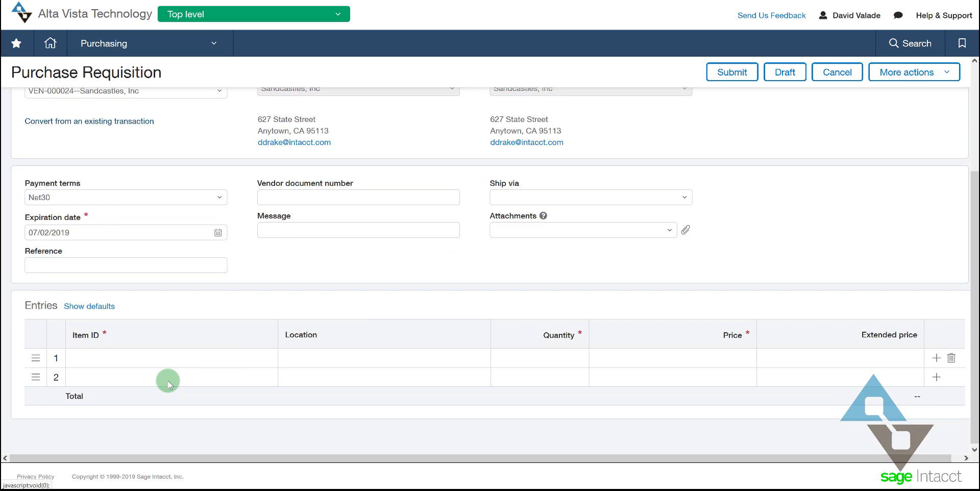
{"action": "left_click", "coordinate": [138, 357]}
{"action": "type", "text": "Building & Improvements"}
{"action": "key", "text": "Tab"}
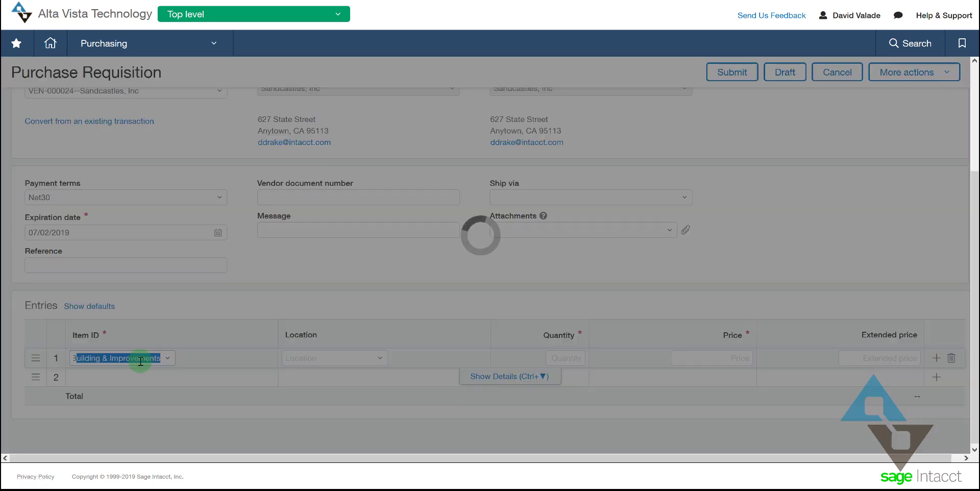
{"action": "type", "text": "10--Texas #10"}
{"action": "key", "text": "Tab"}
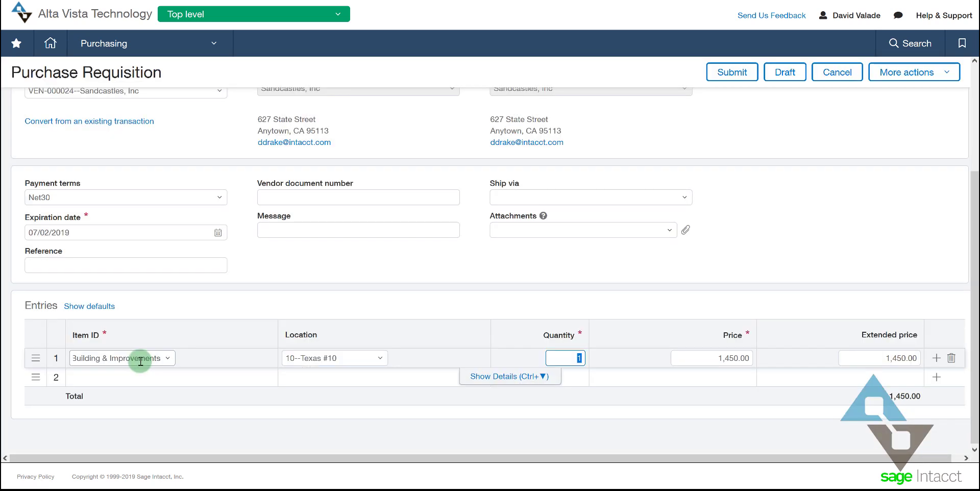
{"action": "key", "text": "Tab"}
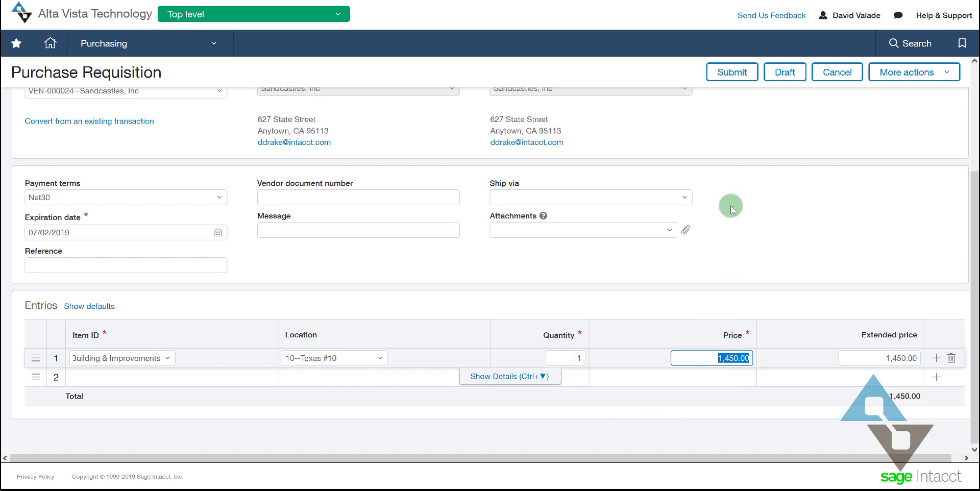
{"action": "left_click", "coordinate": [730, 72]}
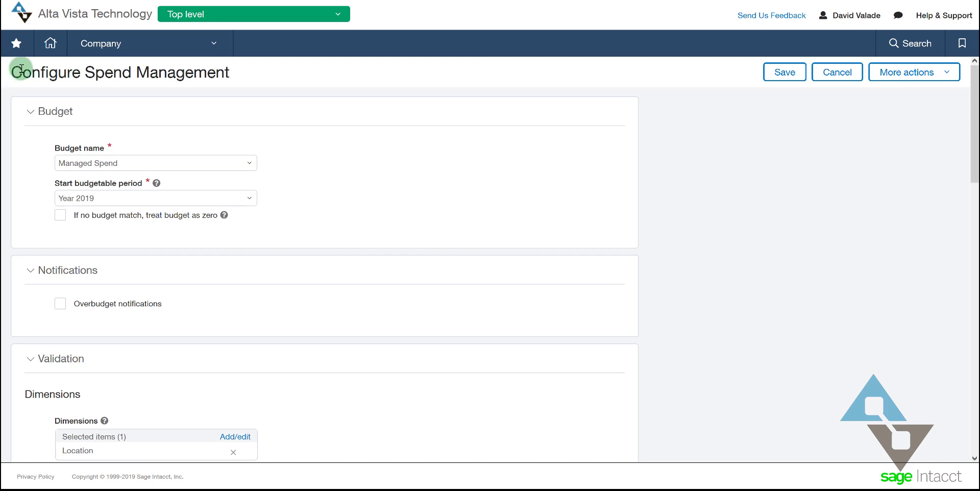
- Turn on overbudget notifications in the spend management configuration to view their settings, and turn them off again
{"action": "left_click_drag", "start_coordinate": [21, 70], "coordinate": [225, 71]}
{"action": "left_click", "coordinate": [244, 67]}
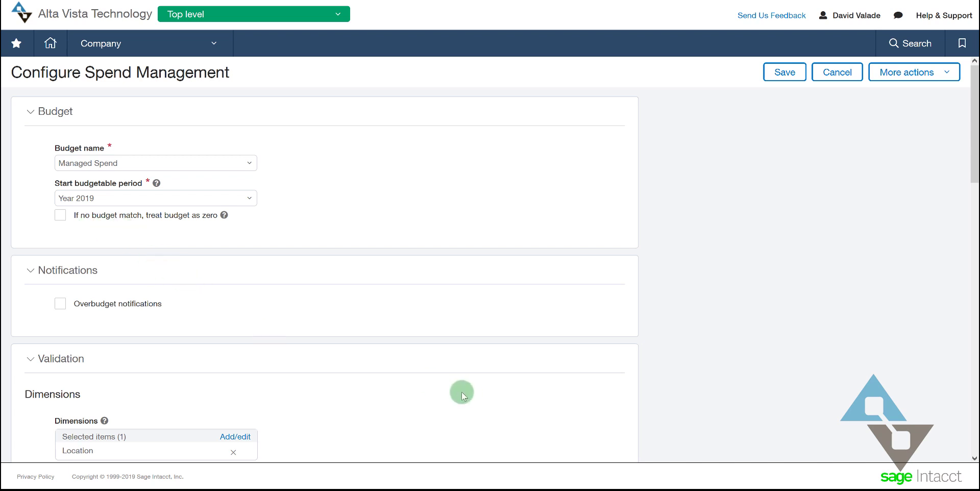
{"action": "left_click", "coordinate": [61, 303]}
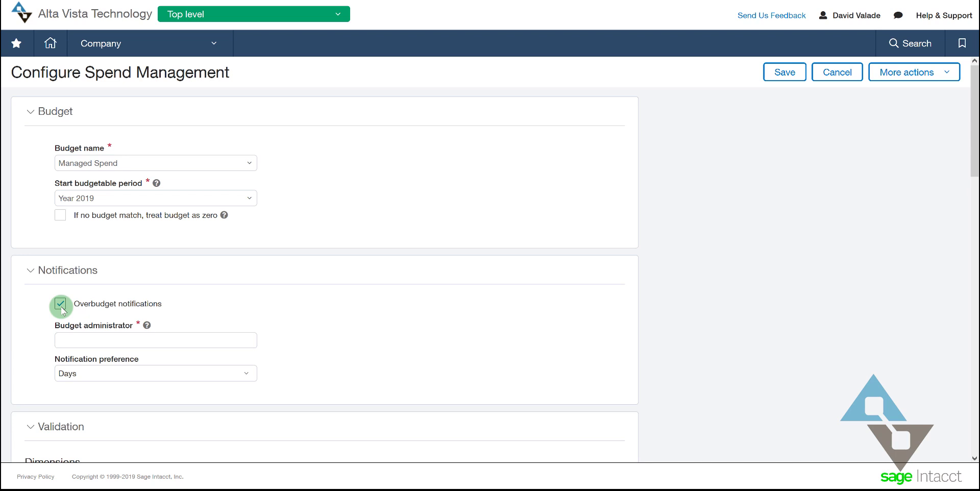
{"action": "left_click", "coordinate": [61, 305]}
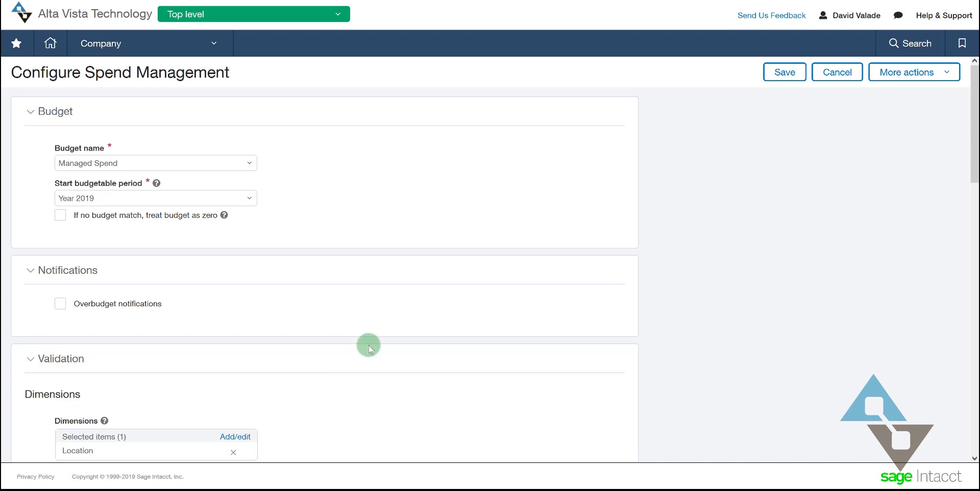
- Try the Warn option for exceeded budgets under Validate Purchasing, and switch back to Stop
{"action": "scroll", "coordinate": [370, 348], "scroll_direction": "down", "scroll_amount": 1}
{"action": "scroll", "coordinate": [370, 348], "scroll_direction": "down", "scroll_amount": 2}
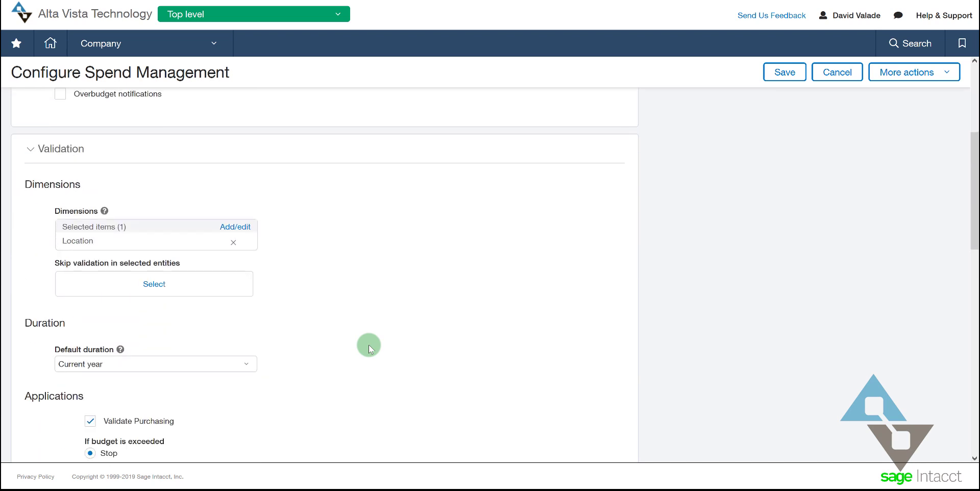
{"action": "scroll", "coordinate": [369, 345], "scroll_direction": "down", "scroll_amount": 1}
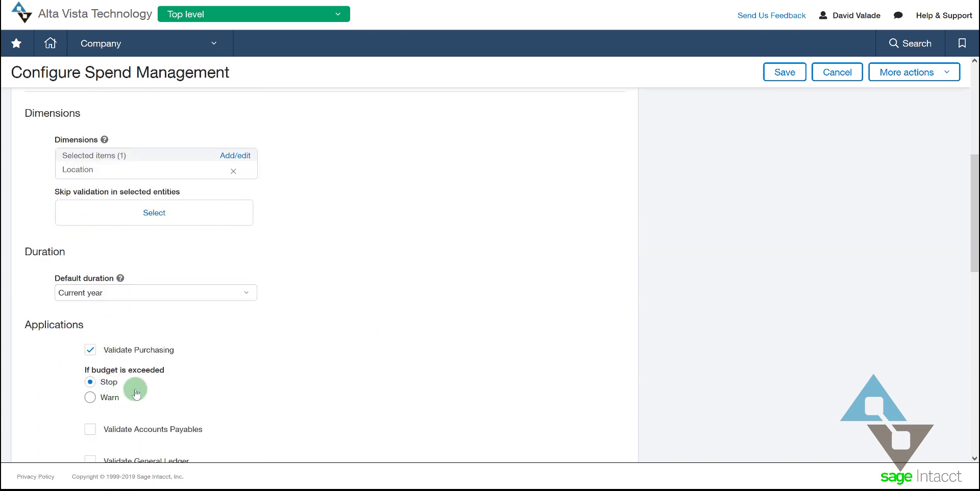
{"action": "left_click", "coordinate": [98, 397]}
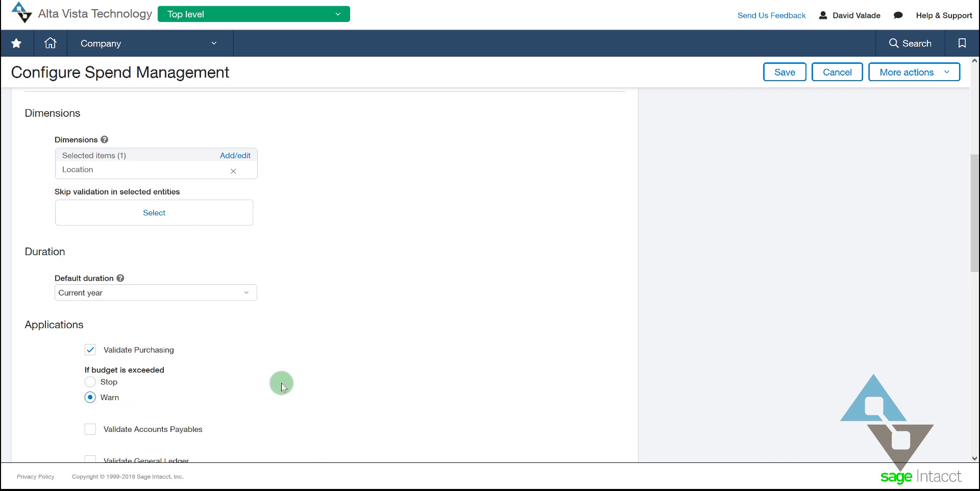
{"action": "left_click", "coordinate": [91, 382]}
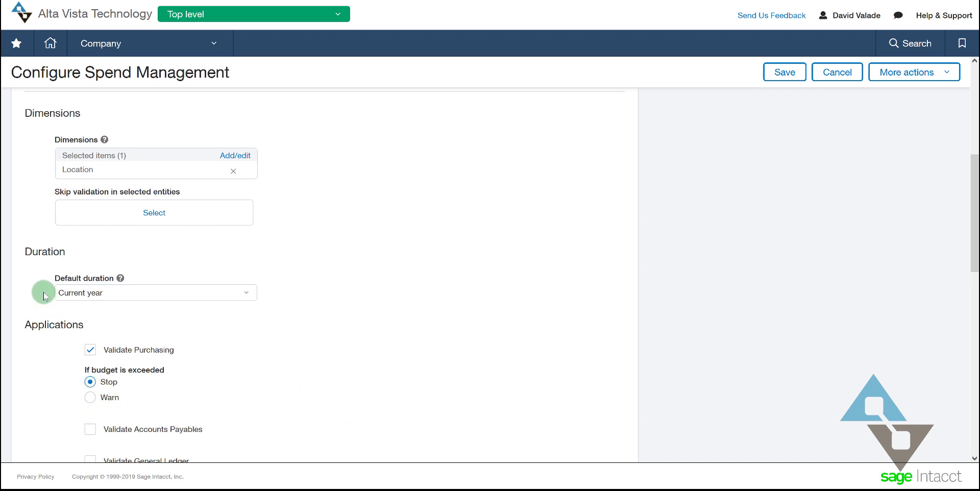
- Examine the default duration choices for budget validation and the committed expenses settings
{"action": "left_click", "coordinate": [244, 295]}
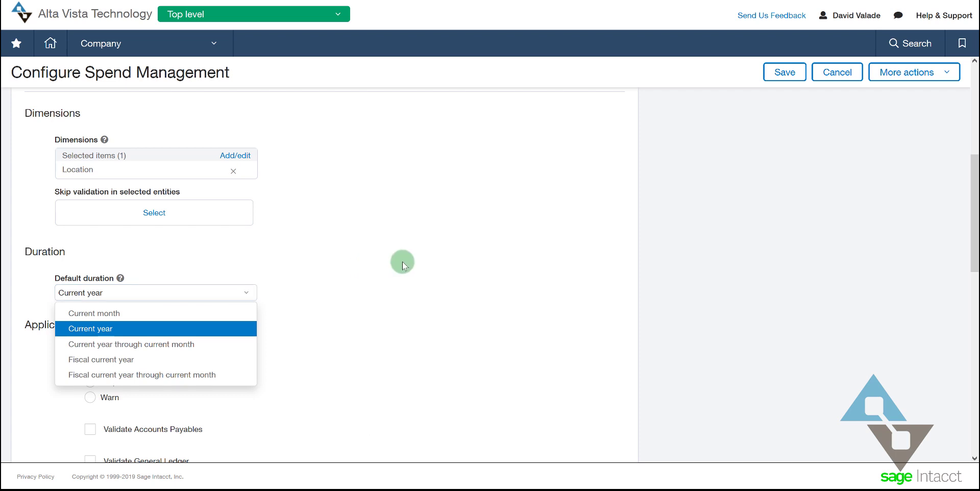
{"action": "left_click", "coordinate": [417, 261]}
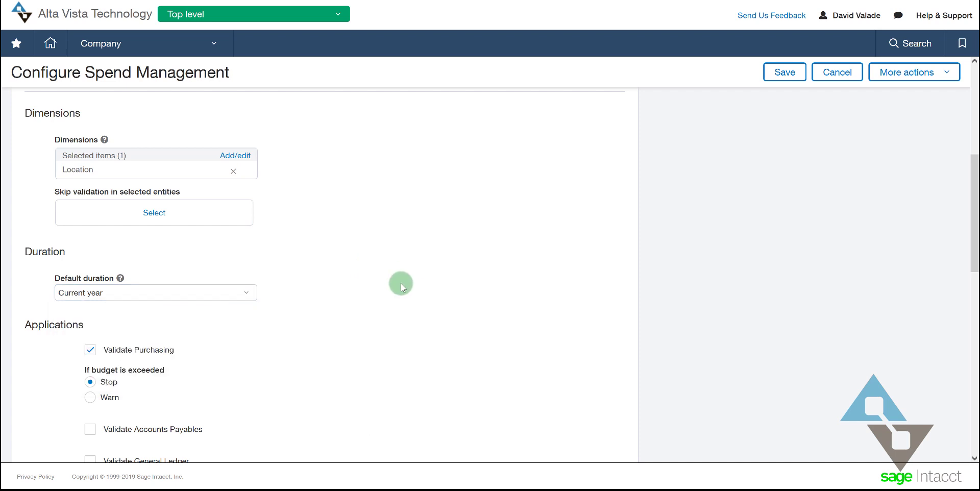
{"action": "scroll", "coordinate": [400, 283], "scroll_direction": "down", "scroll_amount": 3}
{"action": "scroll", "coordinate": [399, 293], "scroll_direction": "down", "scroll_amount": 3}
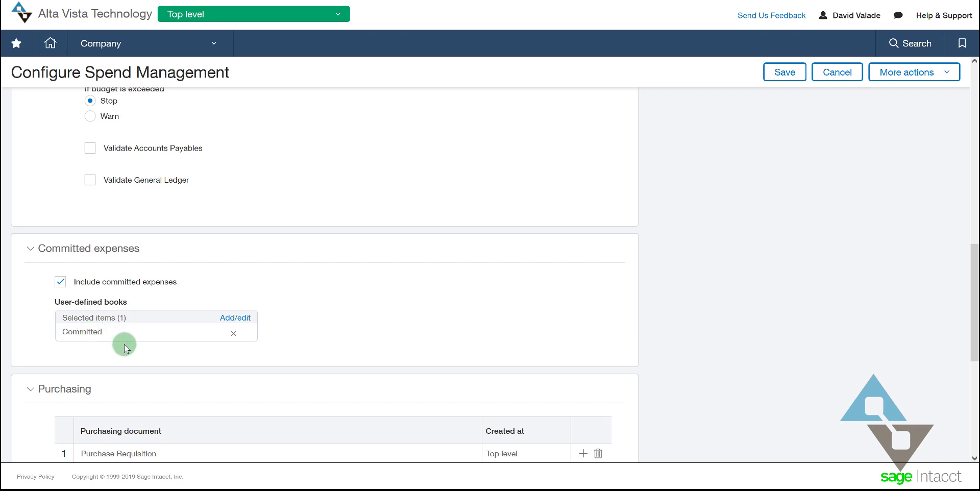
- Set the Validate Purchasing response for an exceeded budget to Warn and save the spend management configuration
{"action": "scroll", "coordinate": [123, 347], "scroll_direction": "up", "scroll_amount": 2}
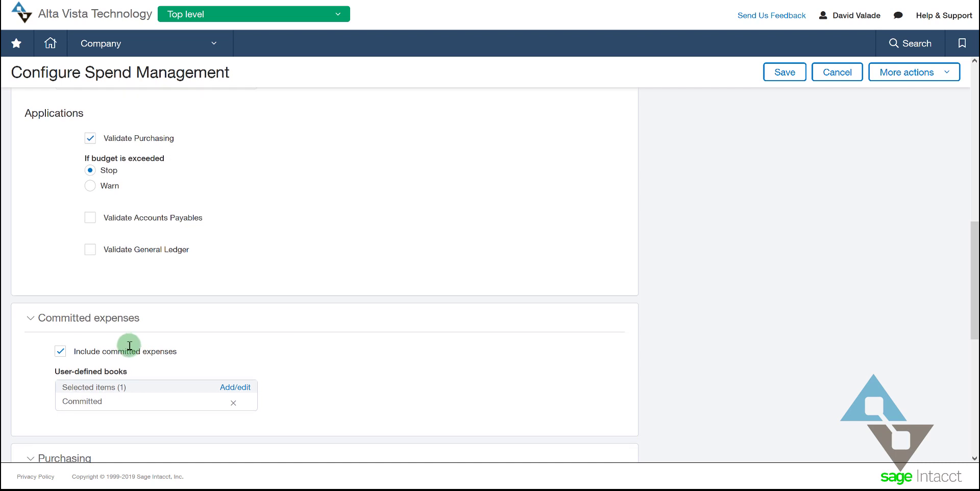
{"action": "scroll", "coordinate": [127, 345], "scroll_direction": "down", "scroll_amount": 8}
{"action": "scroll", "coordinate": [129, 348], "scroll_direction": "down", "scroll_amount": 1}
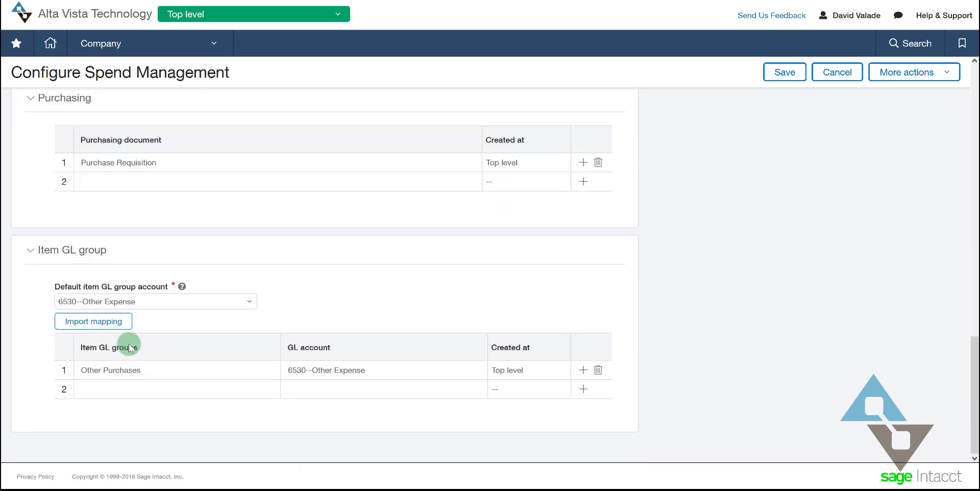
{"action": "scroll", "coordinate": [129, 348], "scroll_direction": "up", "scroll_amount": 14}
{"action": "scroll", "coordinate": [130, 347], "scroll_direction": "up", "scroll_amount": 7}
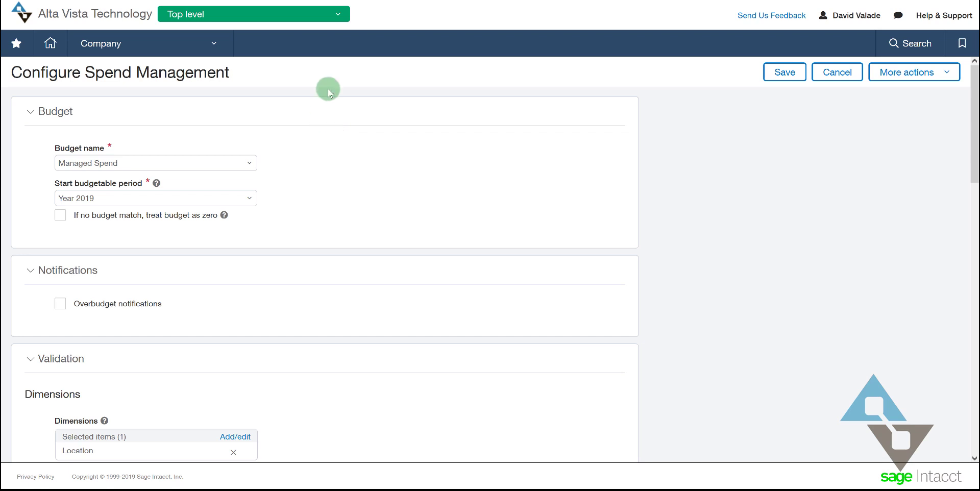
{"action": "scroll", "coordinate": [287, 130], "scroll_direction": "down", "scroll_amount": 4}
{"action": "scroll", "coordinate": [289, 133], "scroll_direction": "down", "scroll_amount": 3}
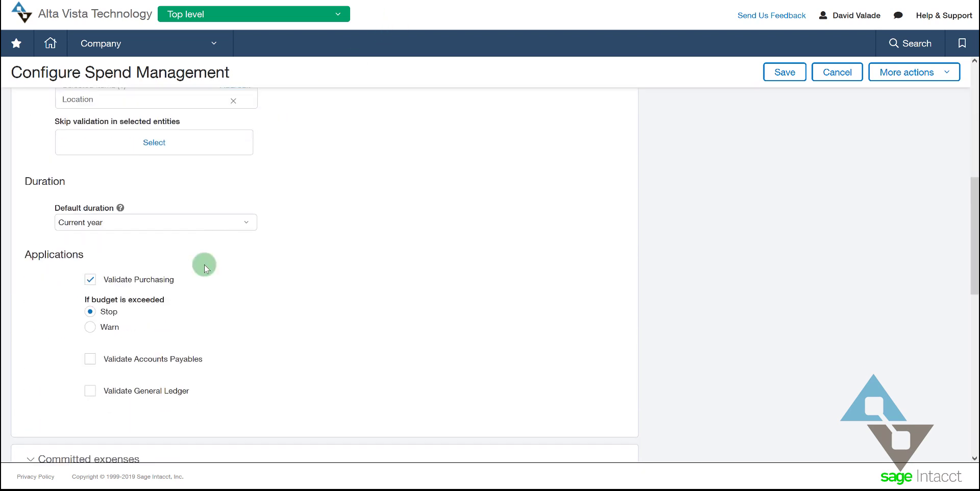
{"action": "left_click", "coordinate": [91, 331]}
{"action": "left_click", "coordinate": [789, 73]}
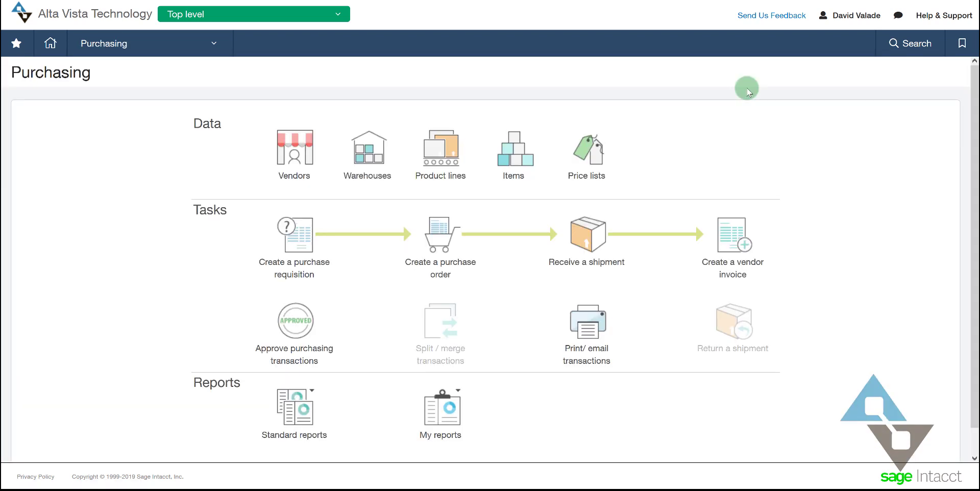
- Create a new purchase requisition for the vendor Sandcastles, Inc
{"action": "left_click", "coordinate": [296, 235]}
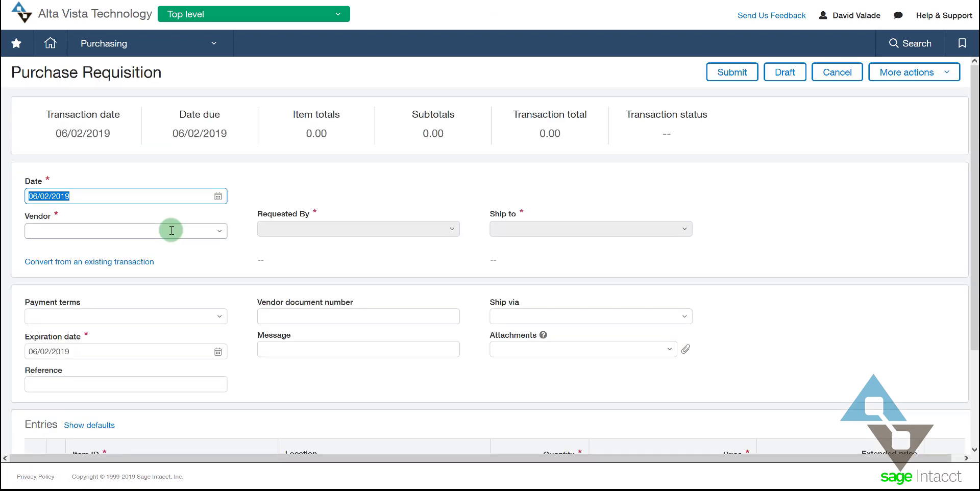
{"action": "left_click", "coordinate": [172, 230]}
{"action": "type", "text": "Sandcastles, Inc"}
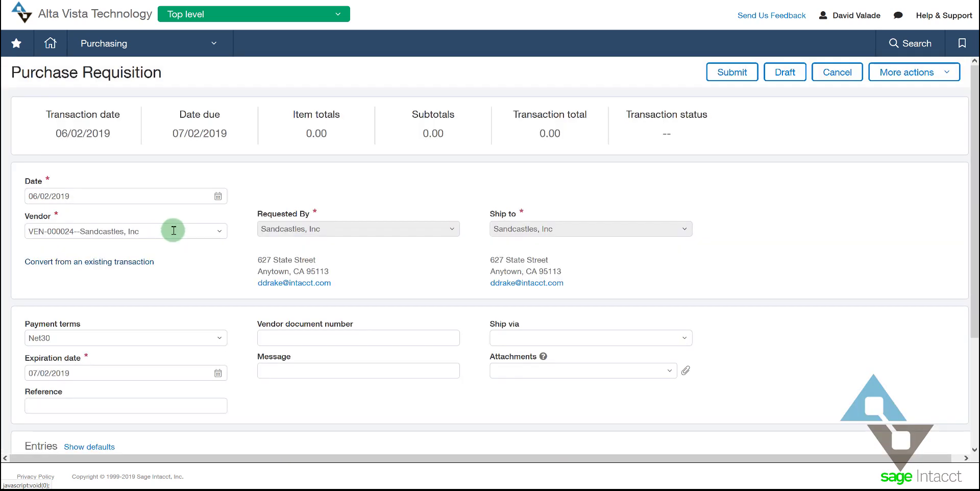
- Add a Building & Improvements entry at location 10--Texas #10 with the default quantity and a price of 2,000.00
{"action": "scroll", "coordinate": [230, 256], "scroll_direction": "down", "scroll_amount": 2}
{"action": "left_click", "coordinate": [122, 424]}
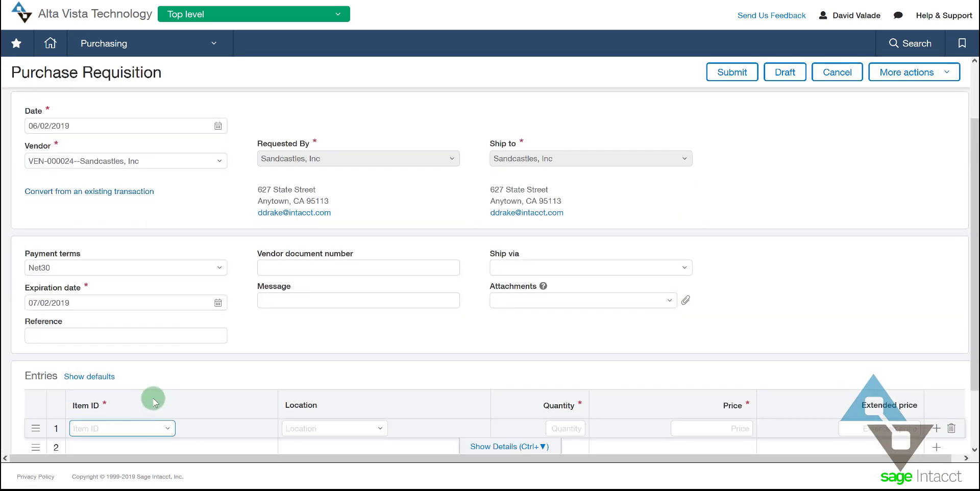
{"action": "left_click", "coordinate": [155, 394]}
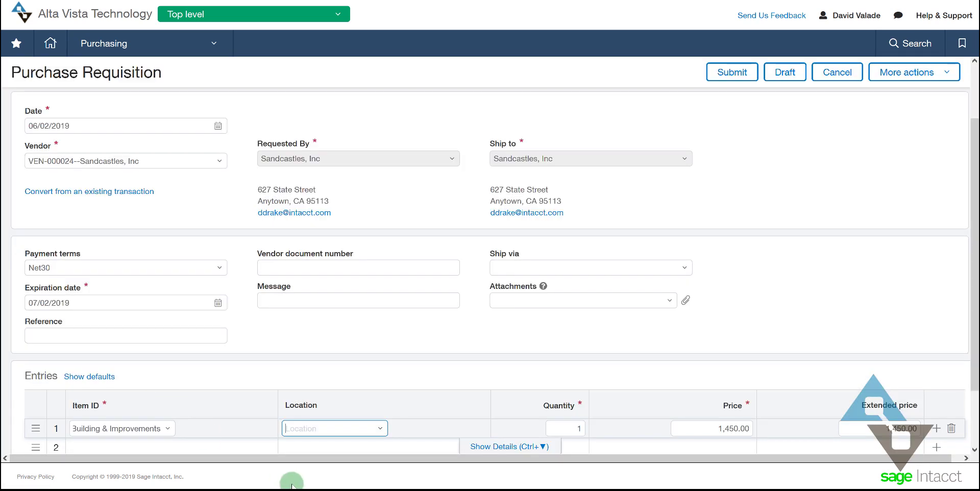
{"action": "type", "text": "10--Texas #10"}
{"action": "key", "text": "Tab"}
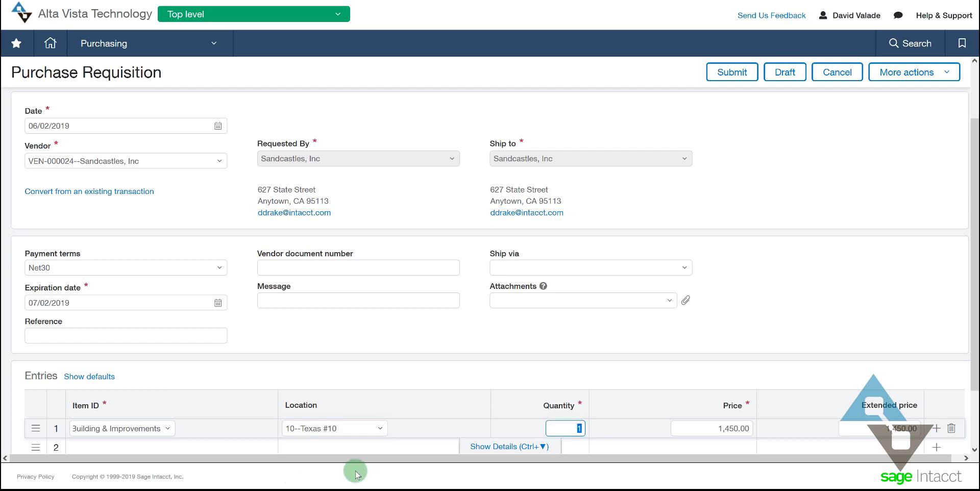
{"action": "key", "text": "Tab"}
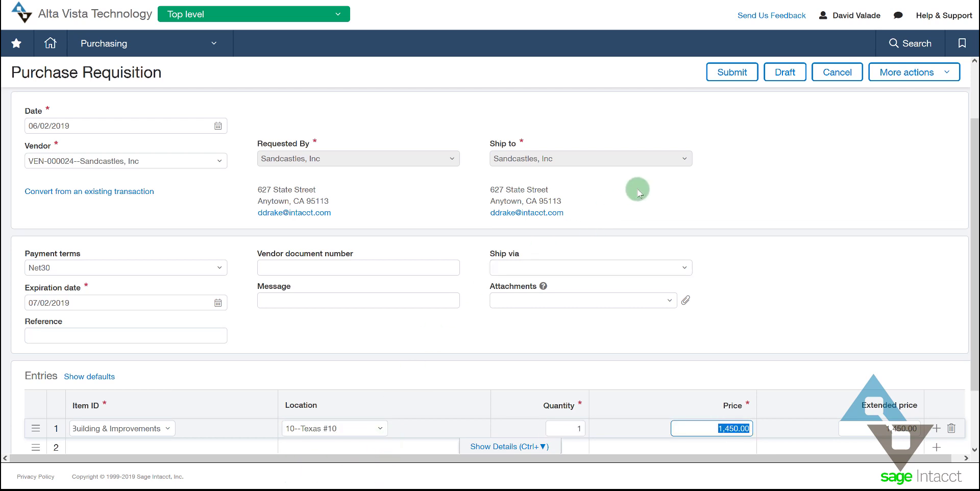
{"action": "type", "text": "2000"}
{"action": "key", "text": "Tab"}
{"action": "key", "text": "Tab"}
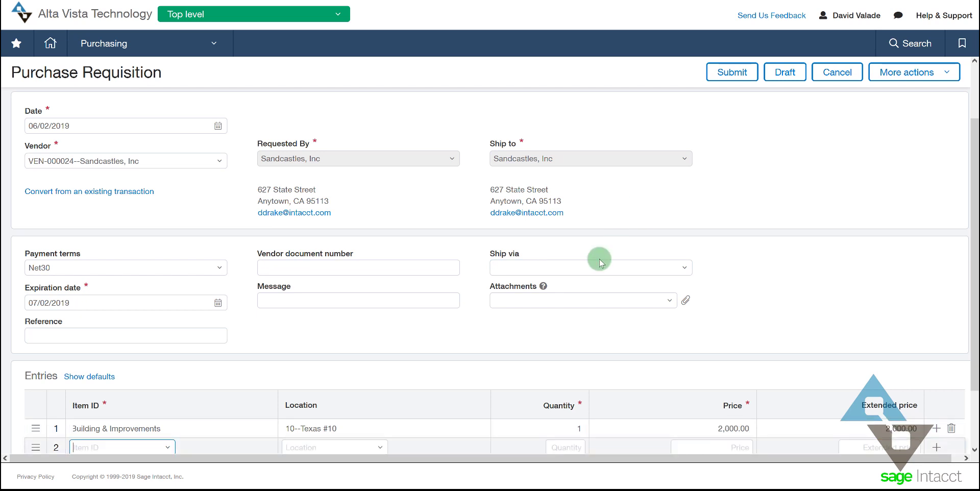
- Submit the purchase requisition, repeating the submission to override the budget limit warning
{"action": "left_click", "coordinate": [717, 77]}
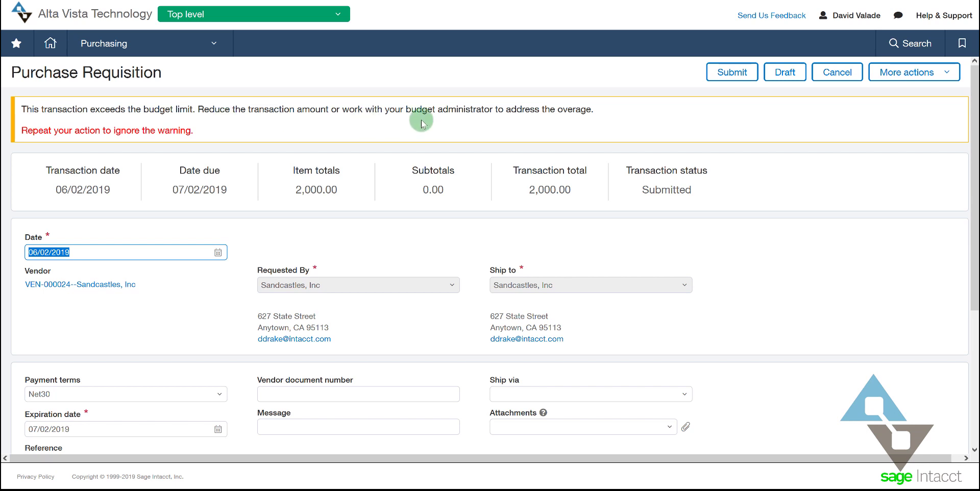
{"action": "left_click", "coordinate": [725, 80]}
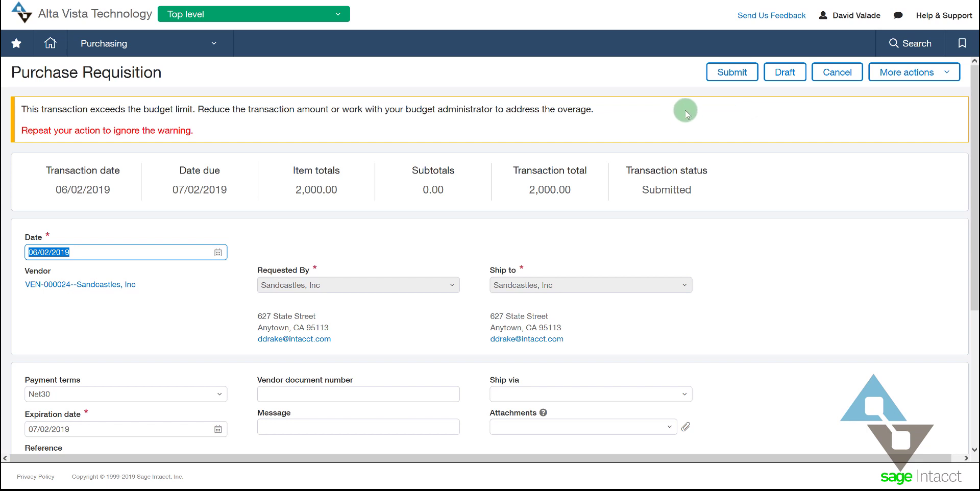
{"action": "left_click", "coordinate": [733, 72]}
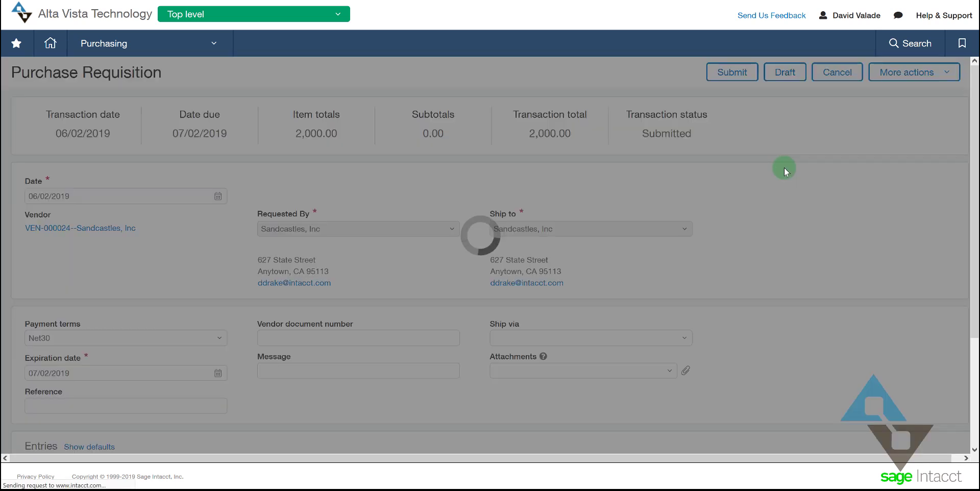